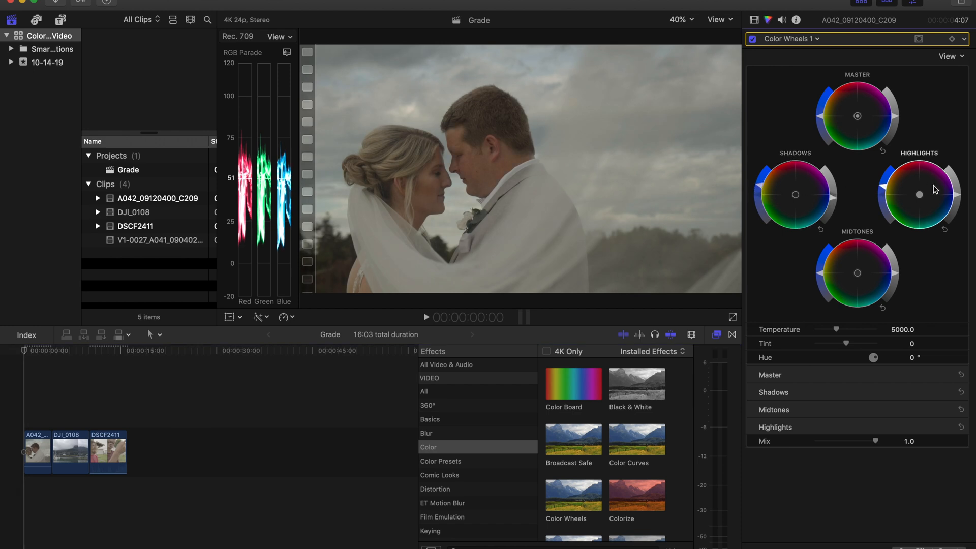
# - On the wedding clip's colour wheels, lower the highlights brightness slightly, raise the midtones, and lower the shadows
pyautogui.moveTo(957, 194); pyautogui.dragTo(957, 199)
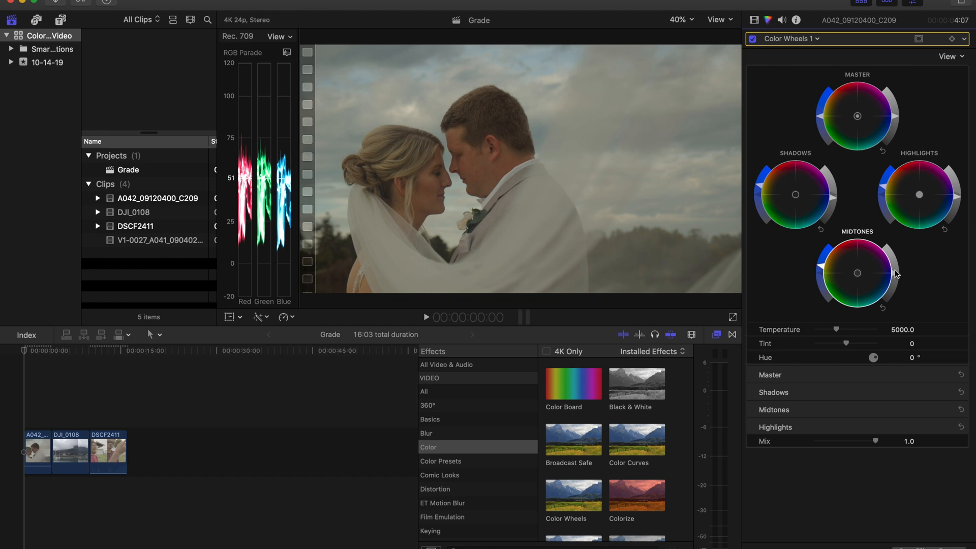
pyautogui.moveTo(896, 277); pyautogui.dragTo(897, 261)
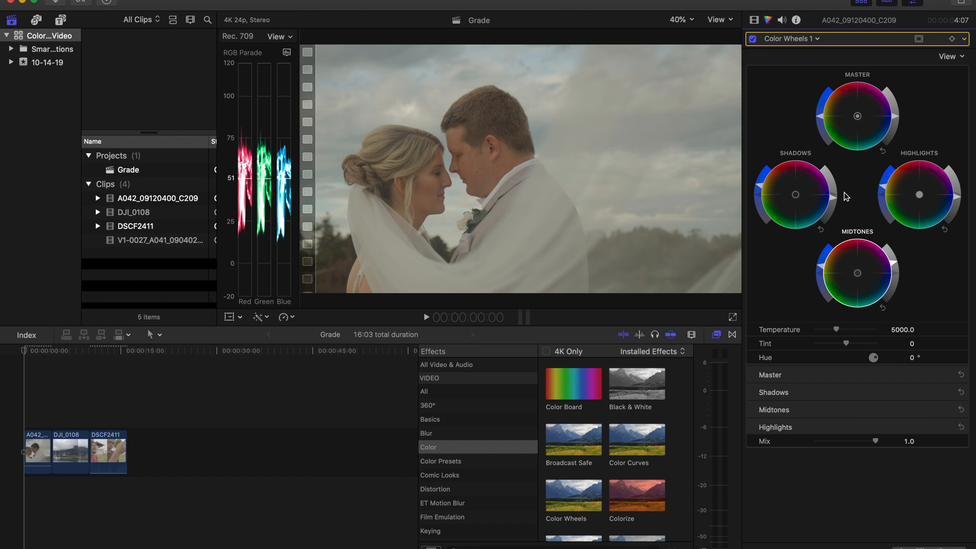
pyautogui.moveTo(836, 199); pyautogui.dragTo(834, 202)
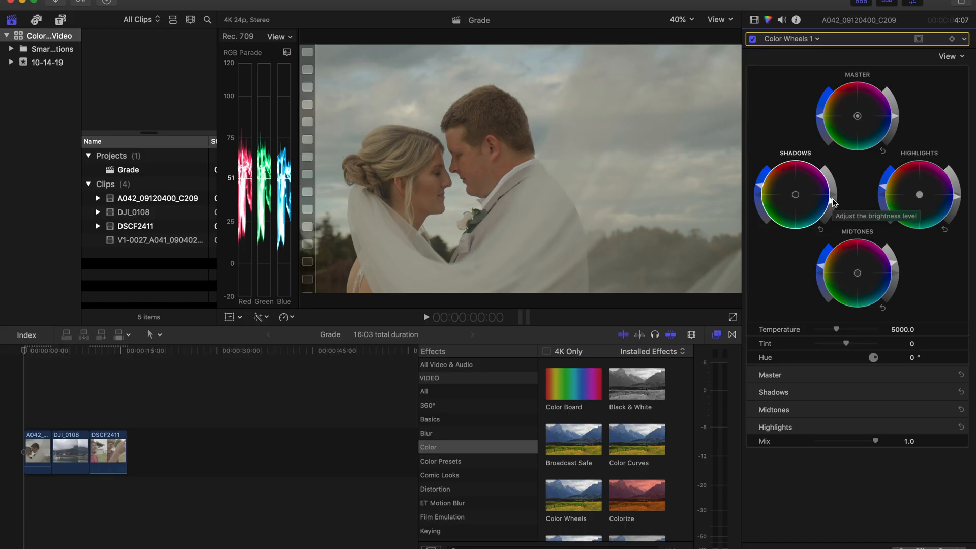
# - Apply the FilmConvertPro2 - 4K film emulation effect to the A042_09120400_C209 clip in the timeline
pyautogui.click(36, 398)
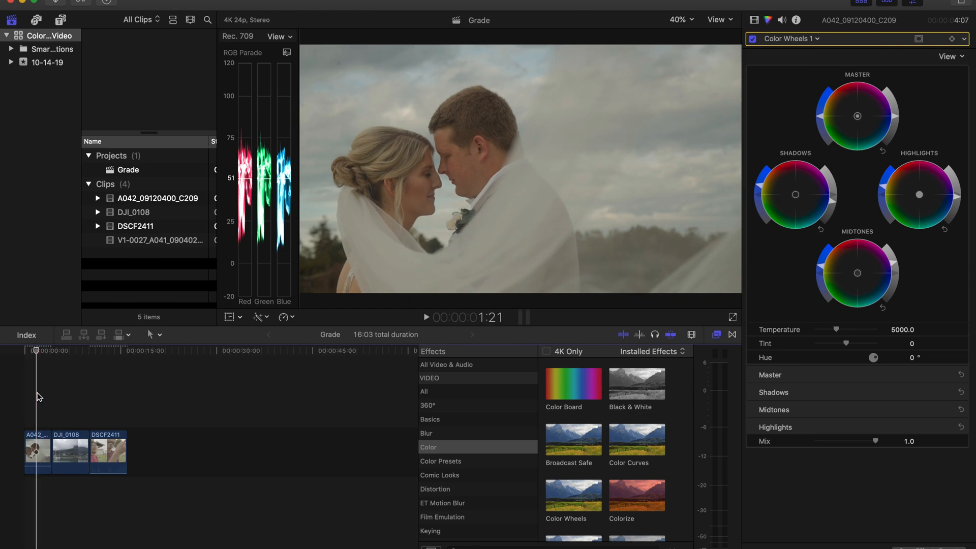
pyautogui.click(36, 438)
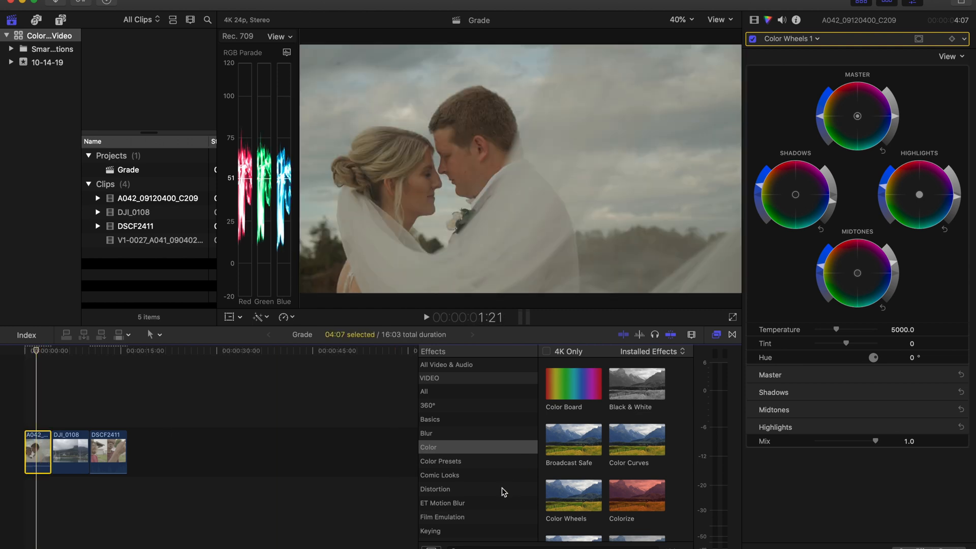
pyautogui.click(472, 518)
pyautogui.moveTo(637, 392); pyautogui.dragTo(38, 450)
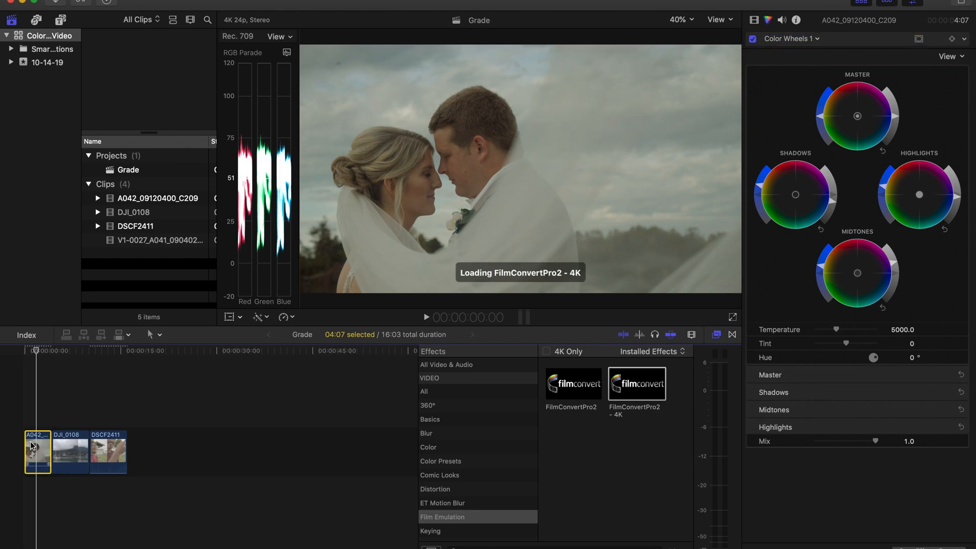
# - Set the FilmConvert source camera to Black Magic Design, BMPCC 4K with the Film profile, and close its colour controls
pyautogui.click(756, 22)
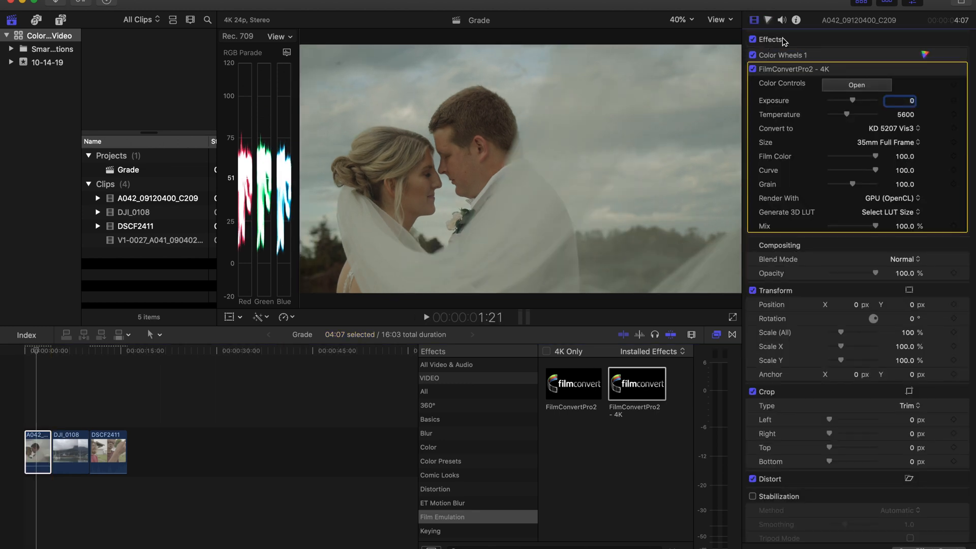
pyautogui.click(856, 85)
pyautogui.click(394, 106)
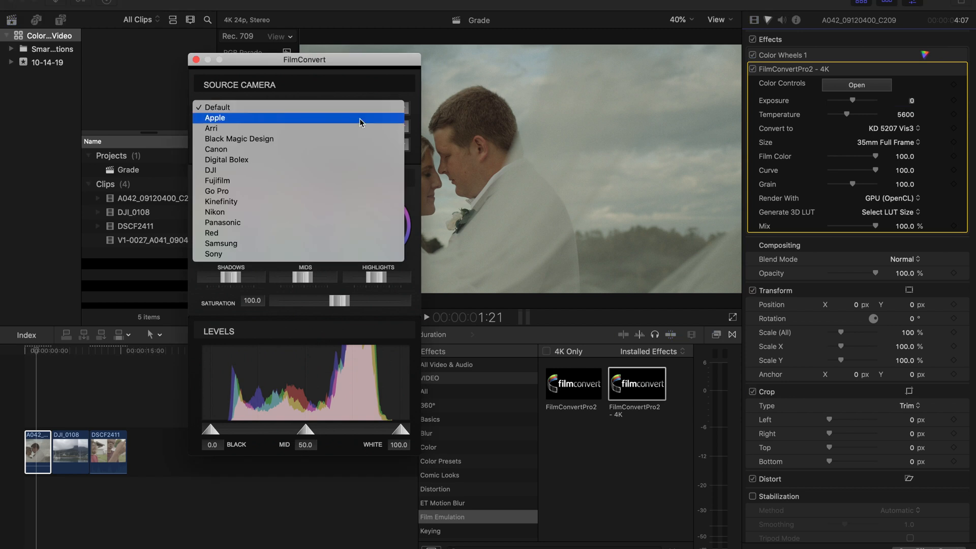
pyautogui.click(342, 143)
pyautogui.click(335, 126)
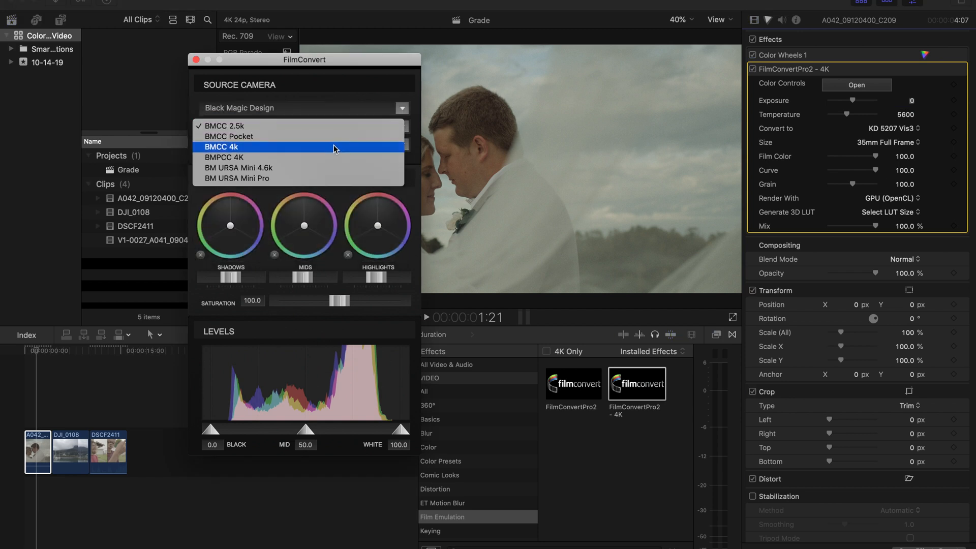
pyautogui.click(333, 158)
pyautogui.click(343, 144)
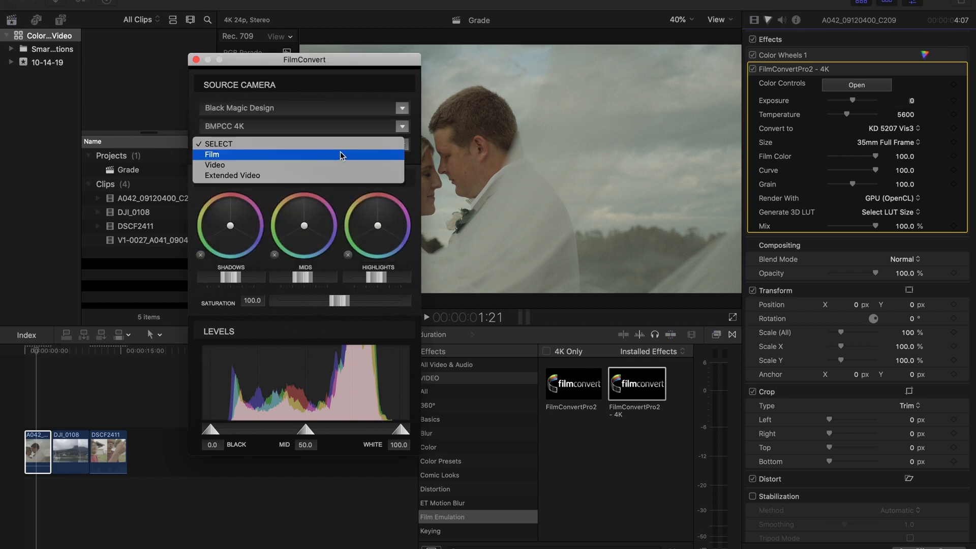
pyautogui.click(341, 154)
pyautogui.click(195, 60)
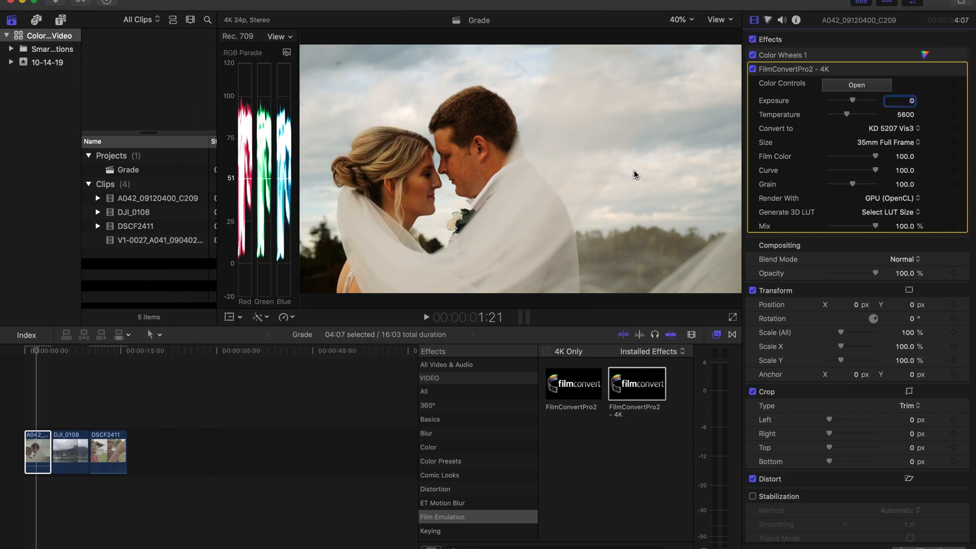
# - Review the clip's Color Wheels 1 settings and reduce the FilmConvert grain to 0
pyautogui.click(923, 54)
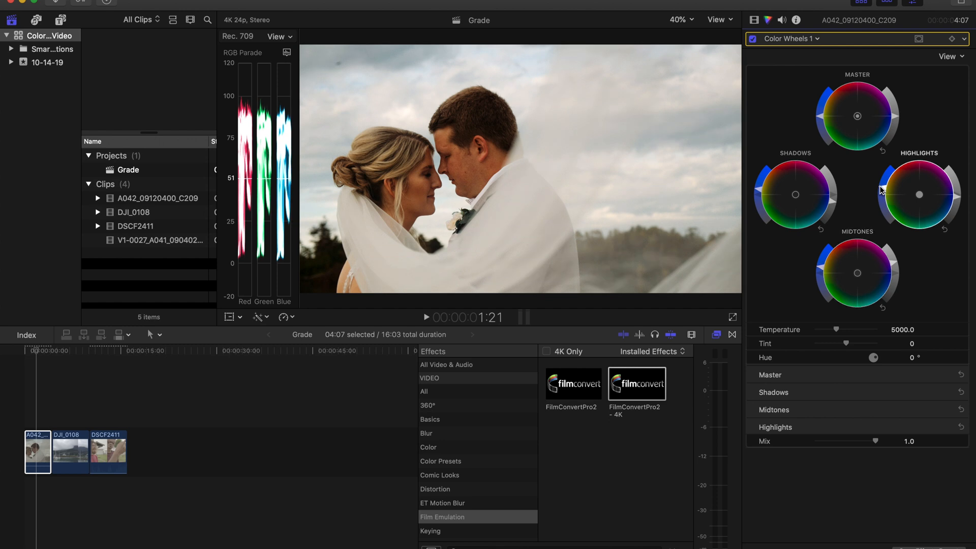
pyautogui.click(753, 21)
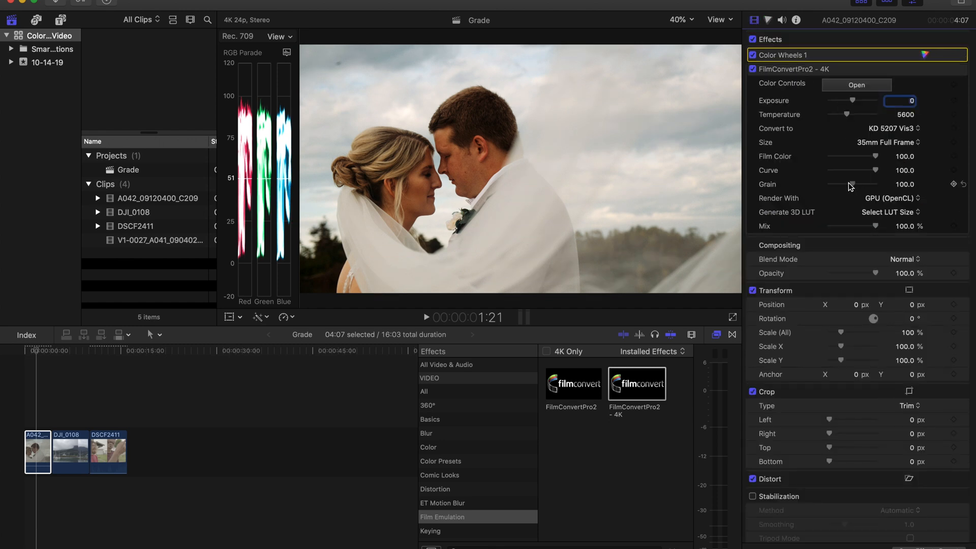
pyautogui.moveTo(850, 187); pyautogui.dragTo(702, 183)
# - Try converting the clip to the FJ Ast 100, FJ Prov 100, FJ Velv 100 and FJ Neo film stocks in turn
pyautogui.click(891, 129)
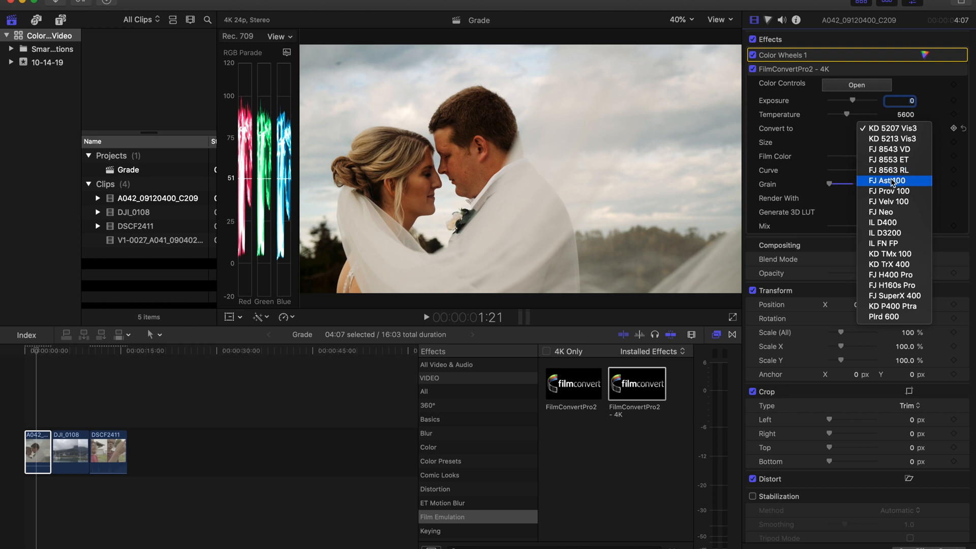
pyautogui.click(891, 181)
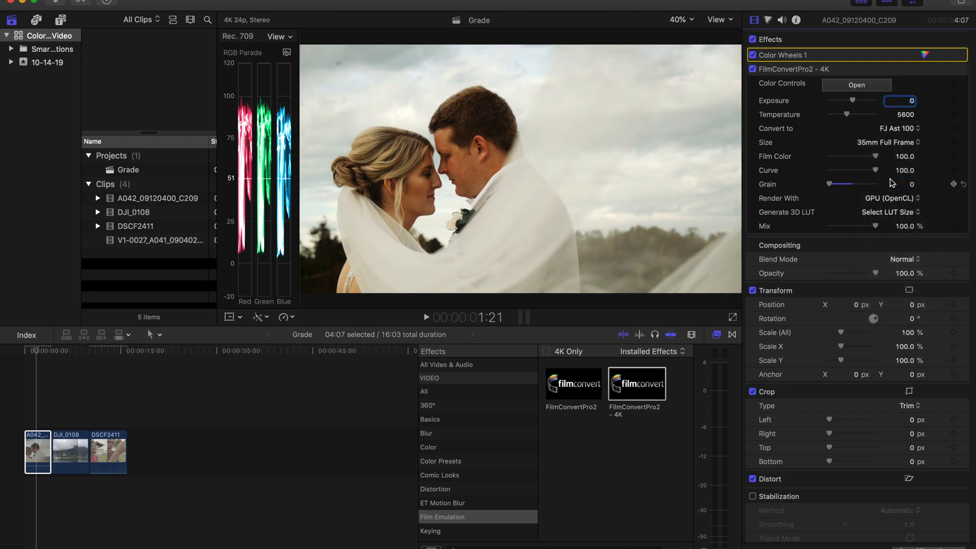
pyautogui.click(913, 131)
pyautogui.click(913, 142)
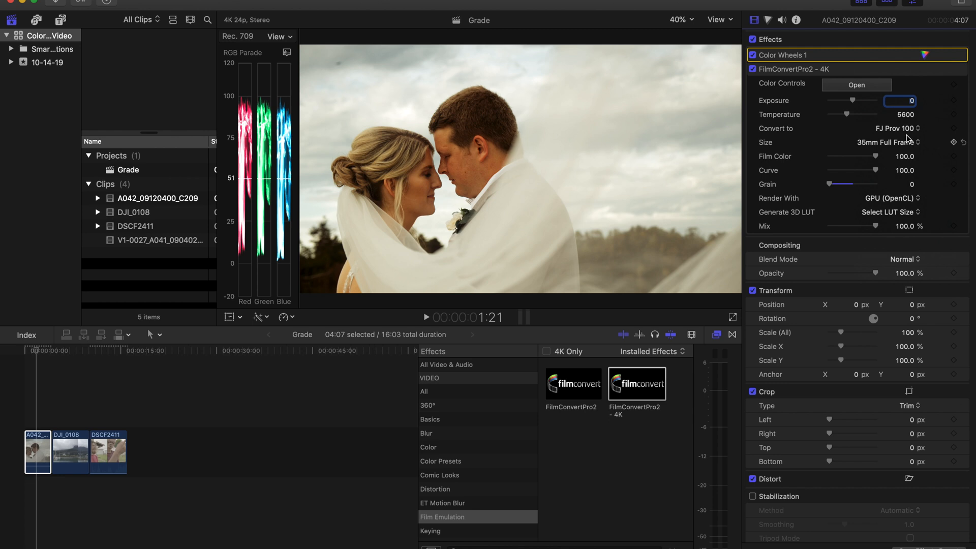
pyautogui.click(907, 128)
pyautogui.click(902, 143)
pyautogui.click(902, 130)
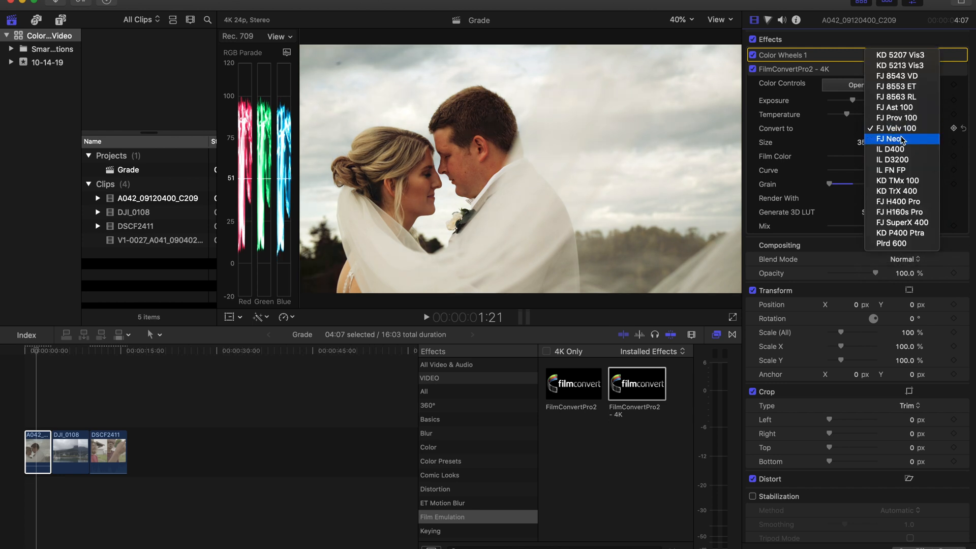
pyautogui.click(901, 139)
# - Try the KD P400 Ptra film stock on the wedding clip and switch it to FJ SuperX 400
pyautogui.click(904, 130)
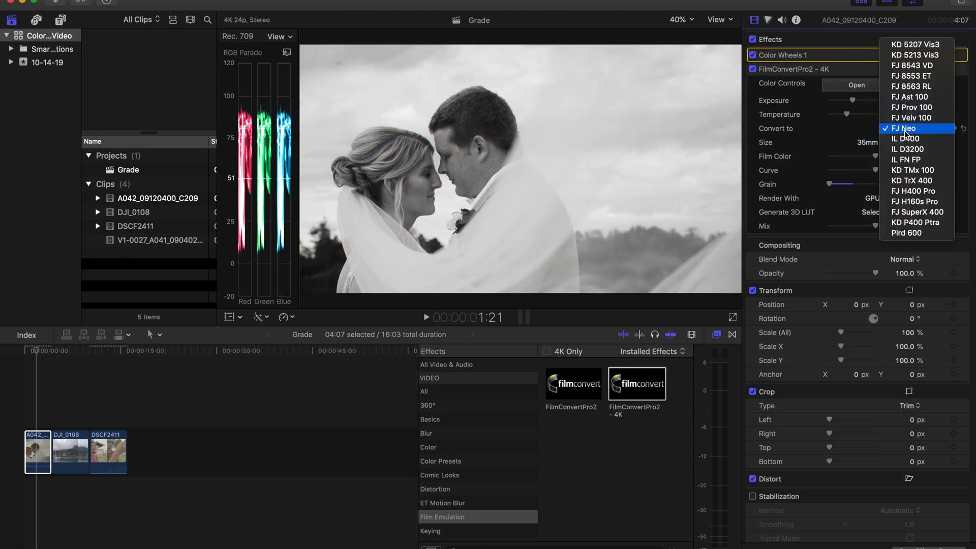
pyautogui.click(903, 220)
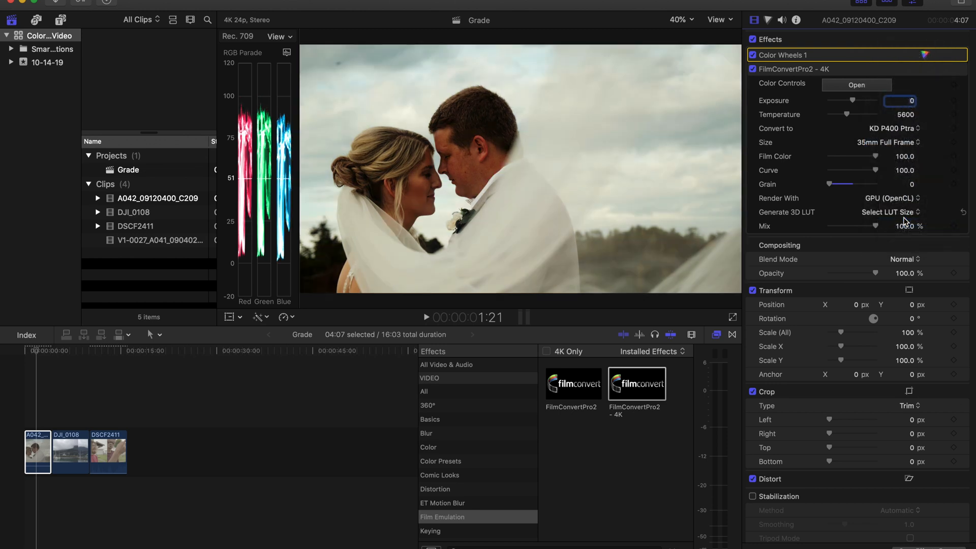
pyautogui.click(894, 130)
pyautogui.click(892, 120)
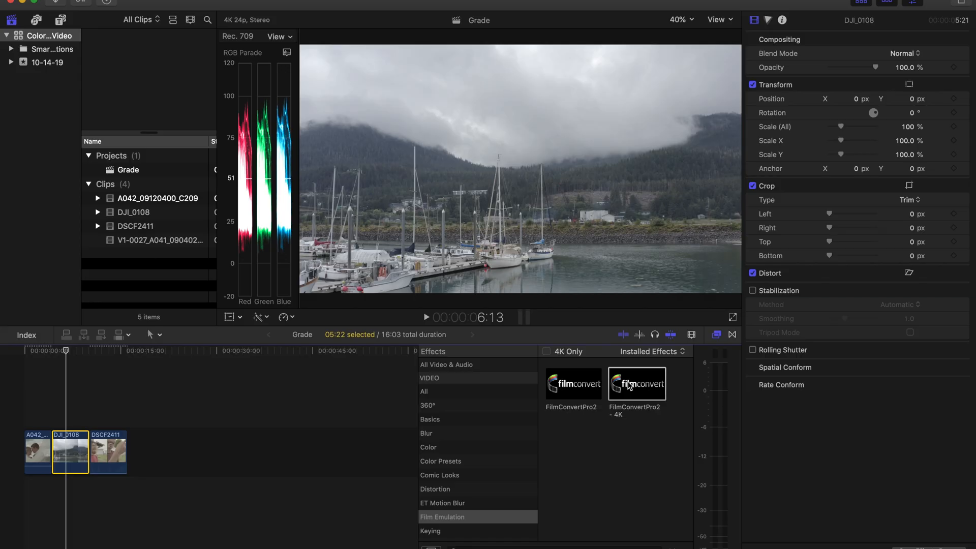
# - Apply FilmConvertPro2 - 4K to the DJI_0108 clip and set its source camera to DJI, Mavic 2 Pro, D-Log M
pyautogui.moveTo(629, 386); pyautogui.dragTo(75, 436)
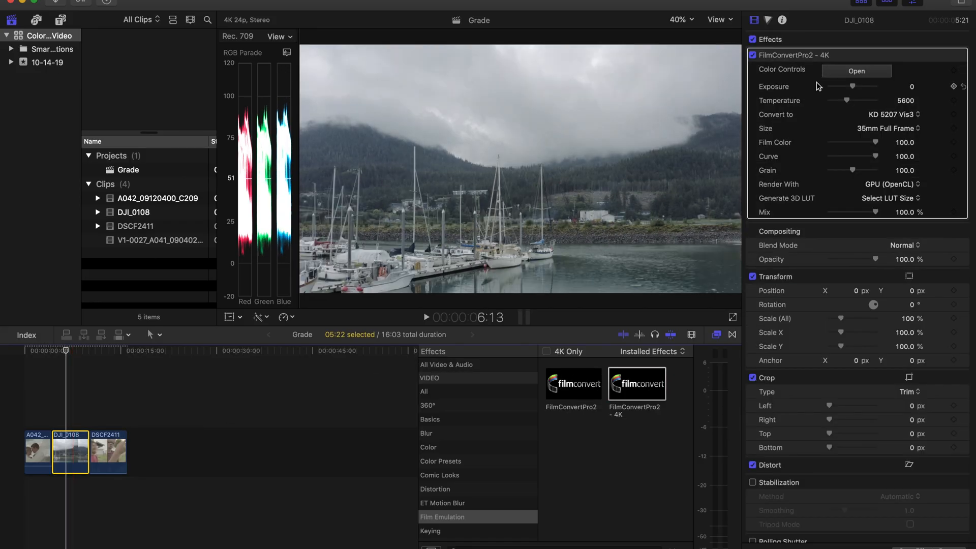
pyautogui.click(856, 71)
pyautogui.click(329, 122)
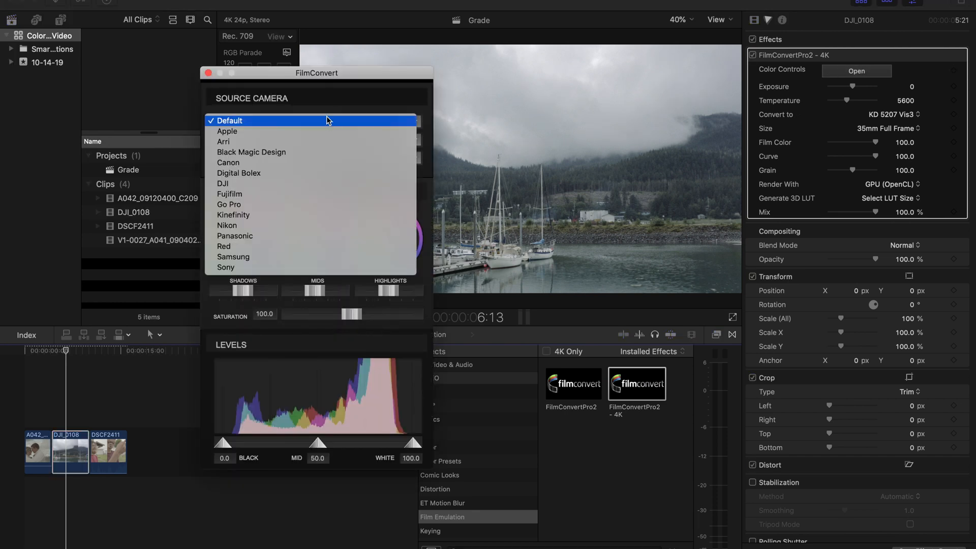
pyautogui.click(299, 185)
pyautogui.click(293, 140)
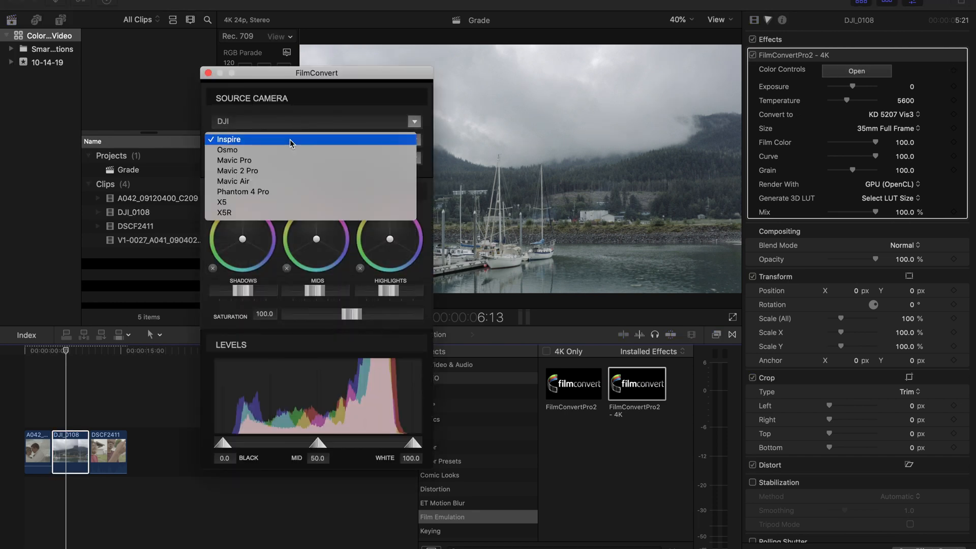
pyautogui.click(281, 172)
pyautogui.click(294, 158)
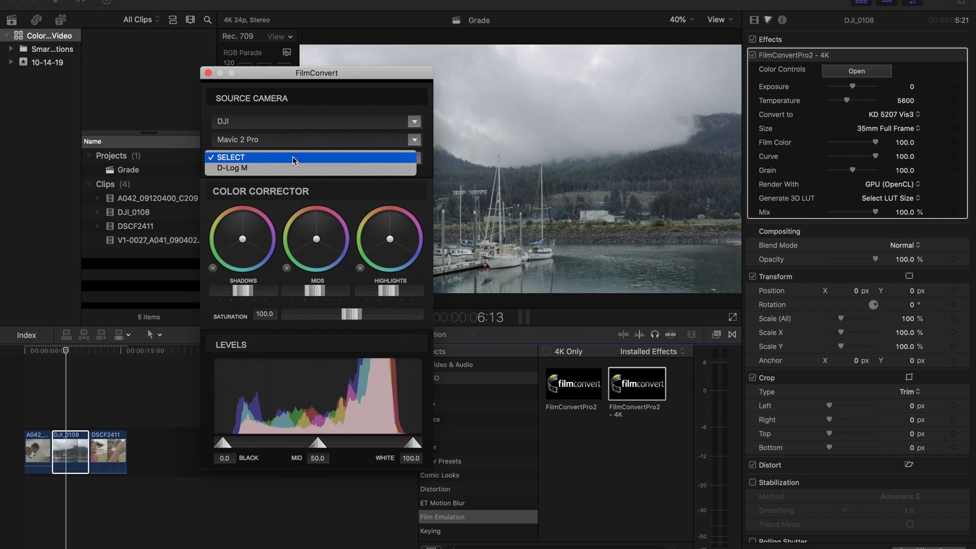
pyautogui.click(292, 167)
pyautogui.click(209, 73)
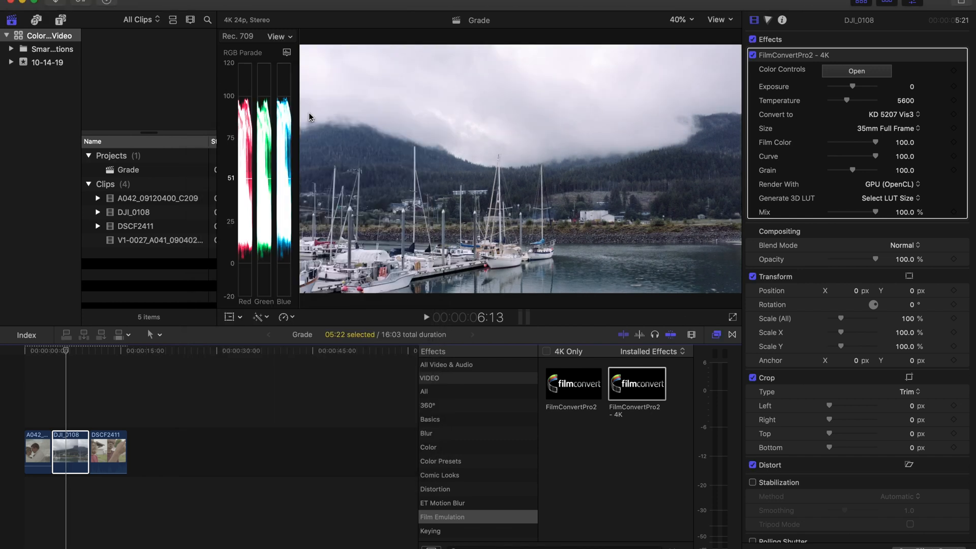
# - Add colour wheels to the harbour clip and raise the saturation of its shadows, highlights and midtones
pyautogui.click(767, 21)
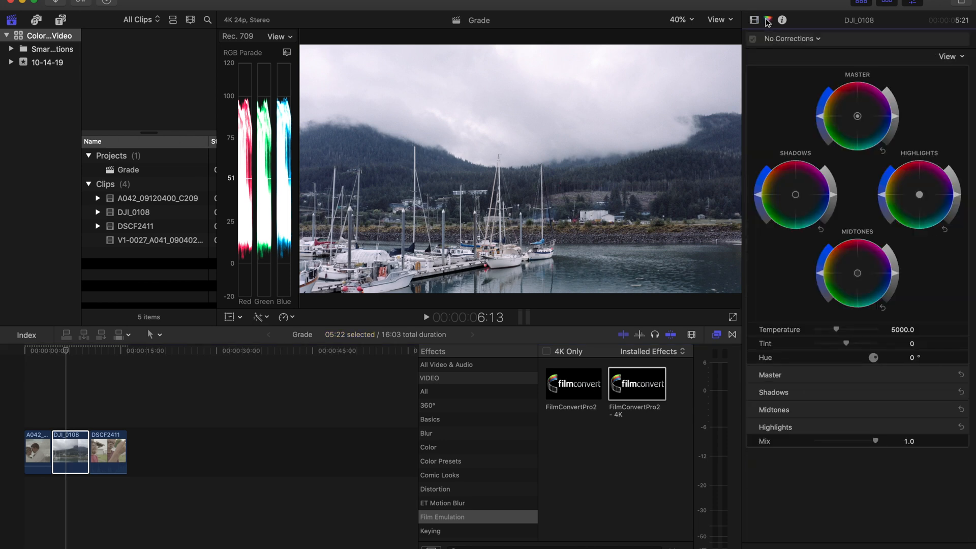
pyautogui.moveTo(755, 182); pyautogui.dragTo(759, 186)
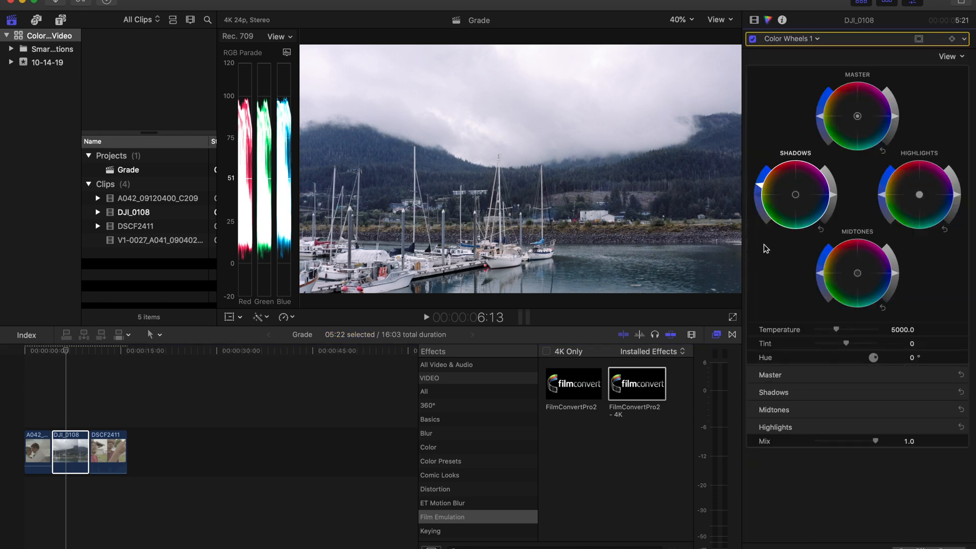
pyautogui.moveTo(881, 188); pyautogui.dragTo(882, 187)
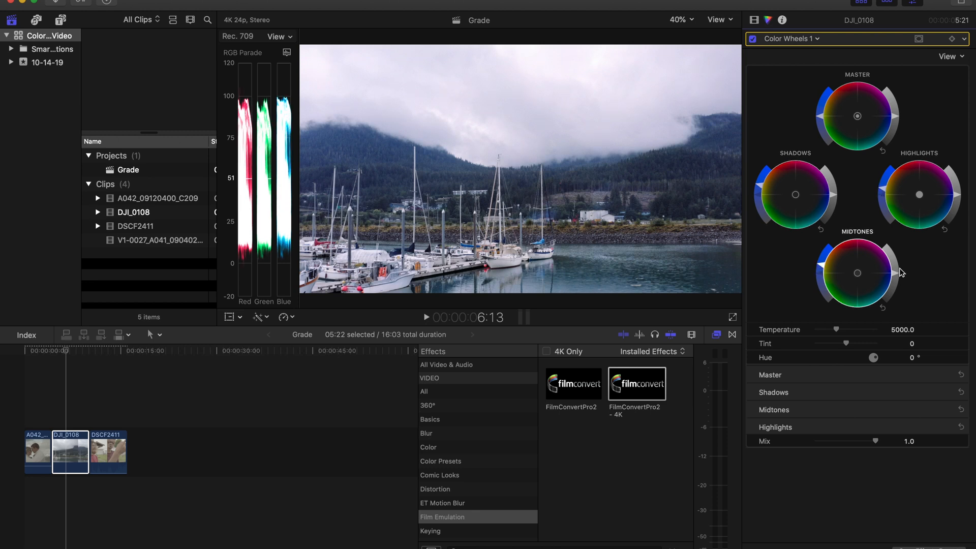
# - Adjust the harbour clip's wheel brightness: lower the highlights slightly, raise the shadows slightly, and lower the midtones
pyautogui.moveTo(958, 198); pyautogui.dragTo(957, 203)
pyautogui.moveTo(836, 198); pyautogui.dragTo(835, 195)
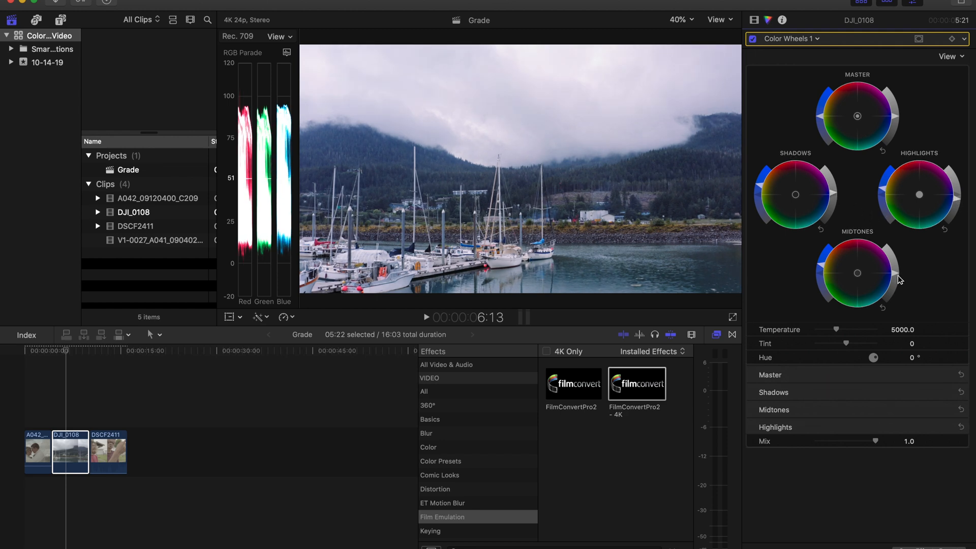
pyautogui.moveTo(896, 274); pyautogui.dragTo(890, 290)
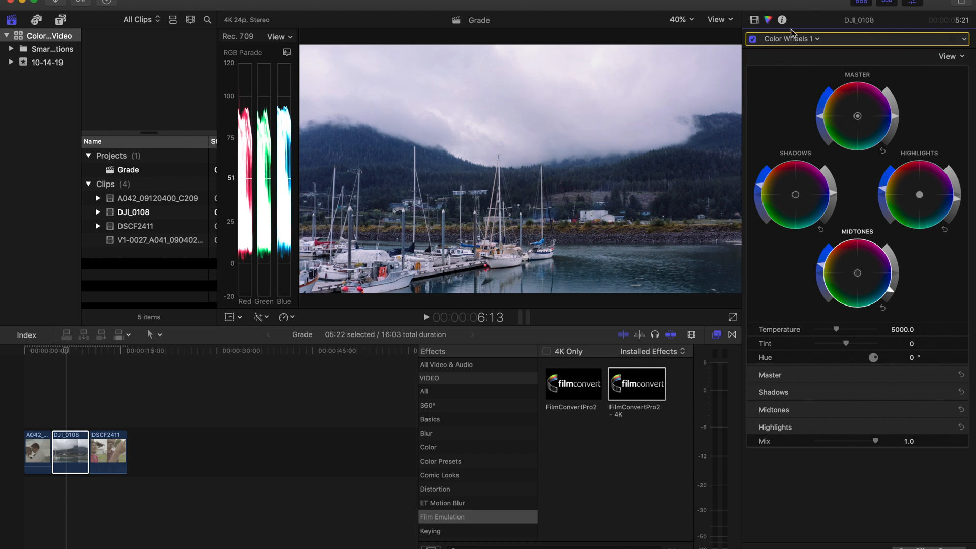
# - Move Color Wheels 1 above FilmConvertPro2 - 4K in the harbour clip's effect order
pyautogui.click(754, 22)
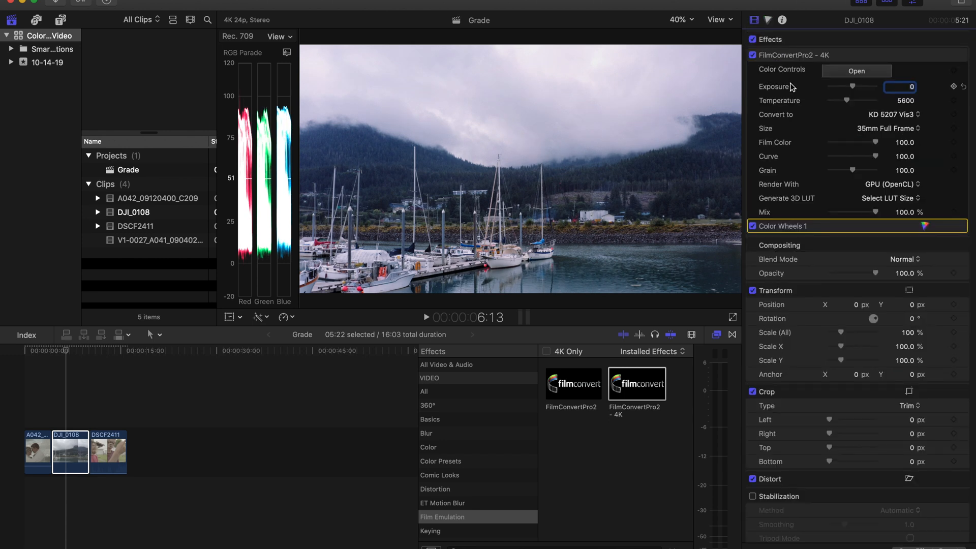
pyautogui.moveTo(817, 225); pyautogui.dragTo(777, 50)
# - Add a Hue/Saturation Curves correction to the harbour clip and sample the bluish mountainside for the Hue vs Luma curve
pyautogui.click(767, 19)
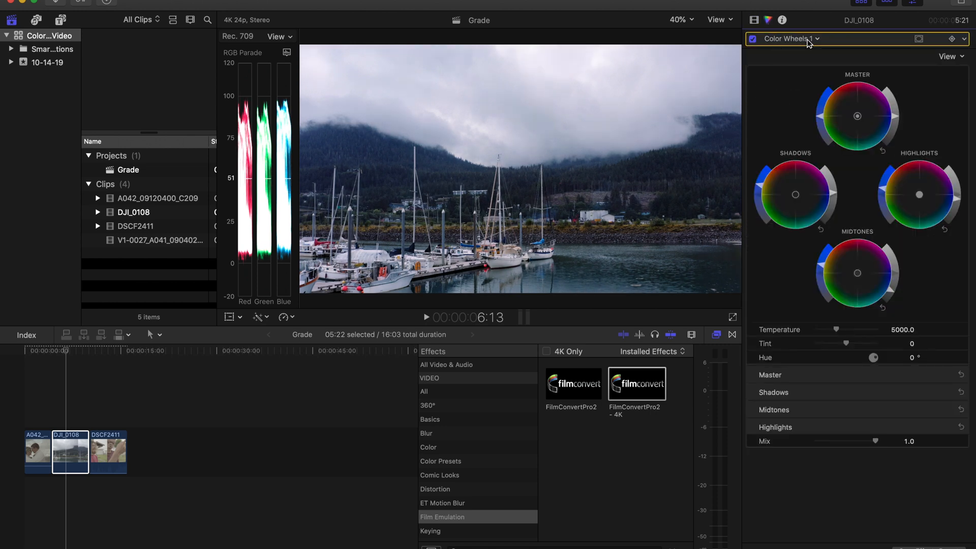
pyautogui.click(817, 39)
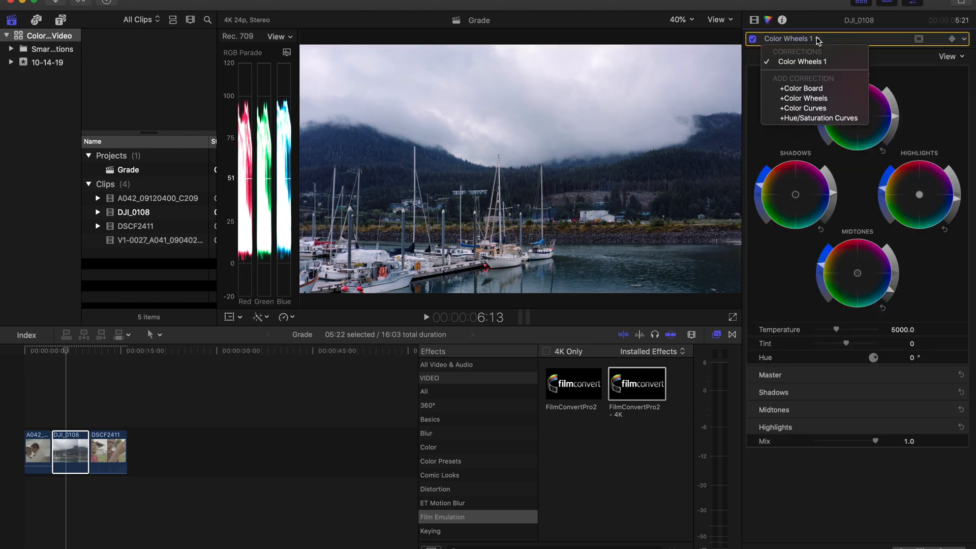
pyautogui.click(819, 119)
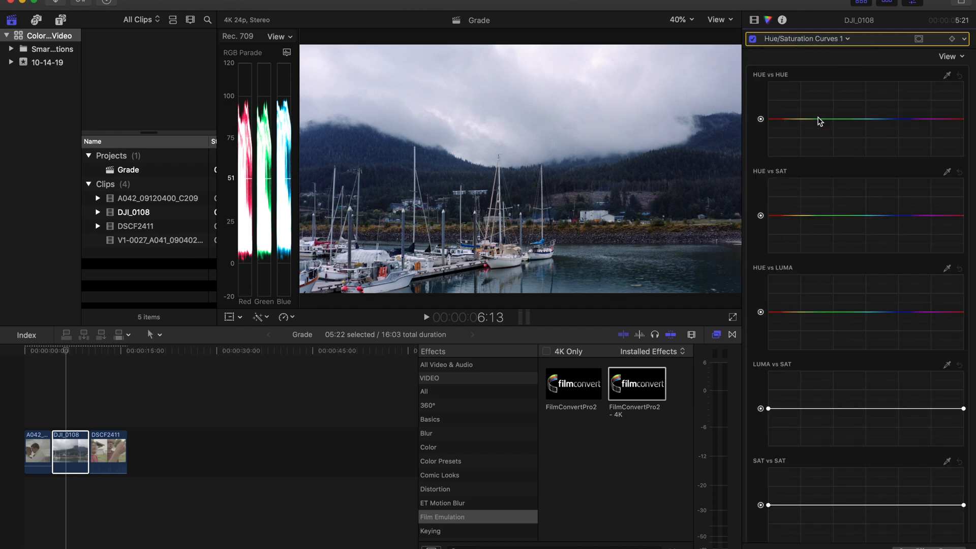
pyautogui.click(947, 268)
pyautogui.click(396, 141)
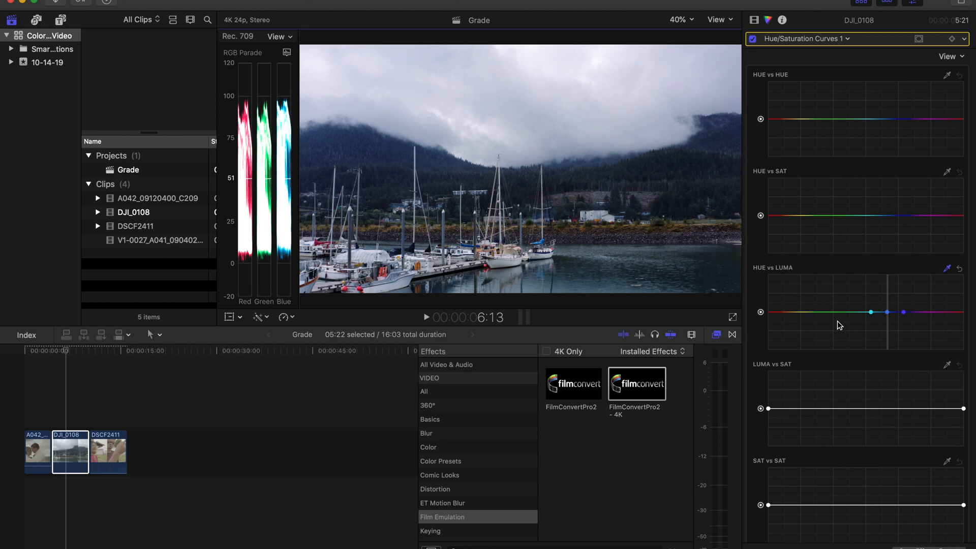
# - Slightly lower the sampled blue point on the harbour clip's Hue vs Luma curve and compare the picture with the correction off and on
pyautogui.moveTo(887, 312); pyautogui.dragTo(889, 324)
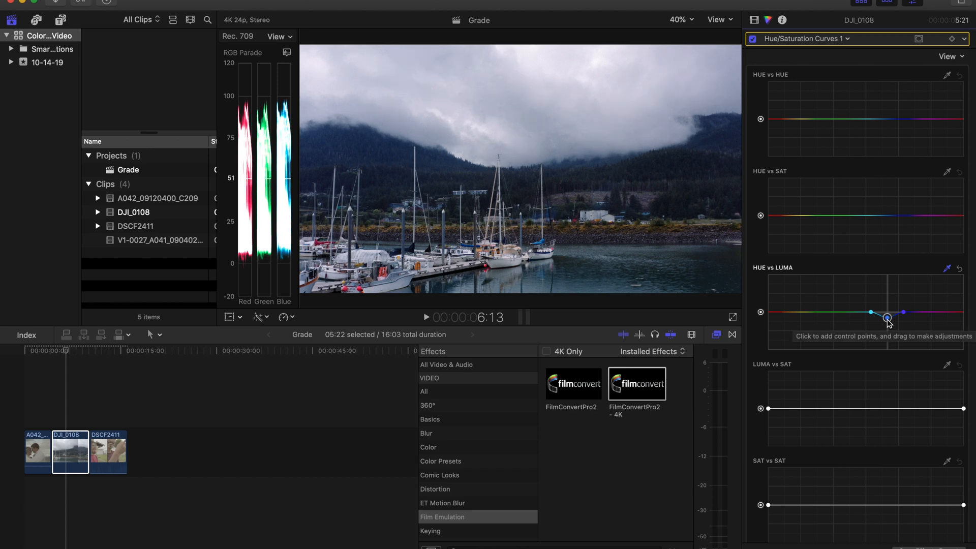
pyautogui.click(752, 38)
pyautogui.click(753, 39)
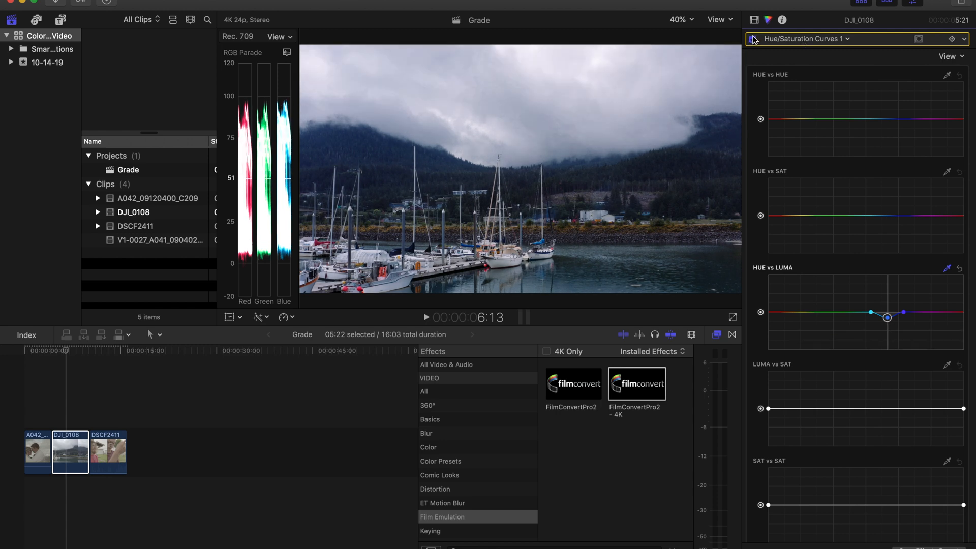
pyautogui.click(754, 39)
pyautogui.click(754, 40)
pyautogui.click(754, 19)
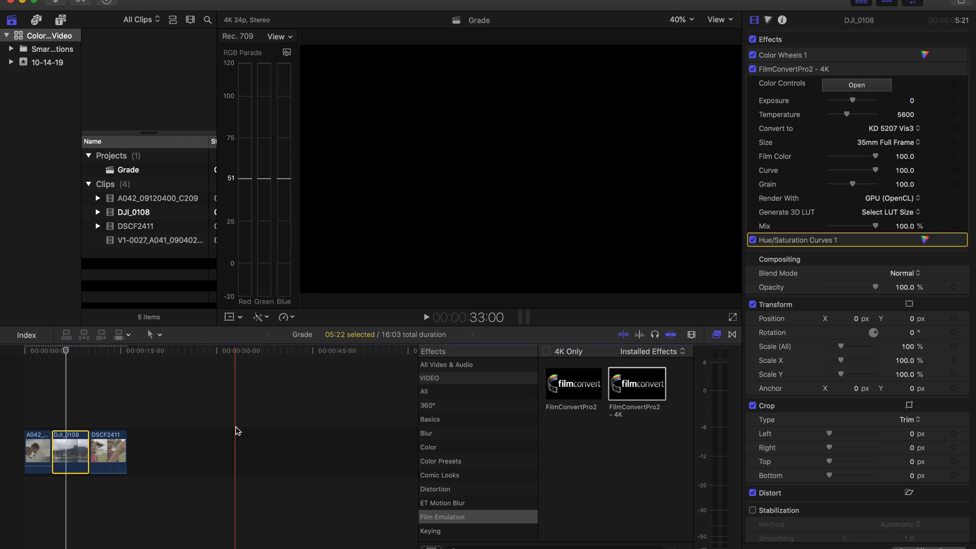
# - Apply FilmConvertPro2 - 4K to clip DSCF2411 and set its source camera to Fujifilm, XT3, F-Log
pyautogui.click(101, 401)
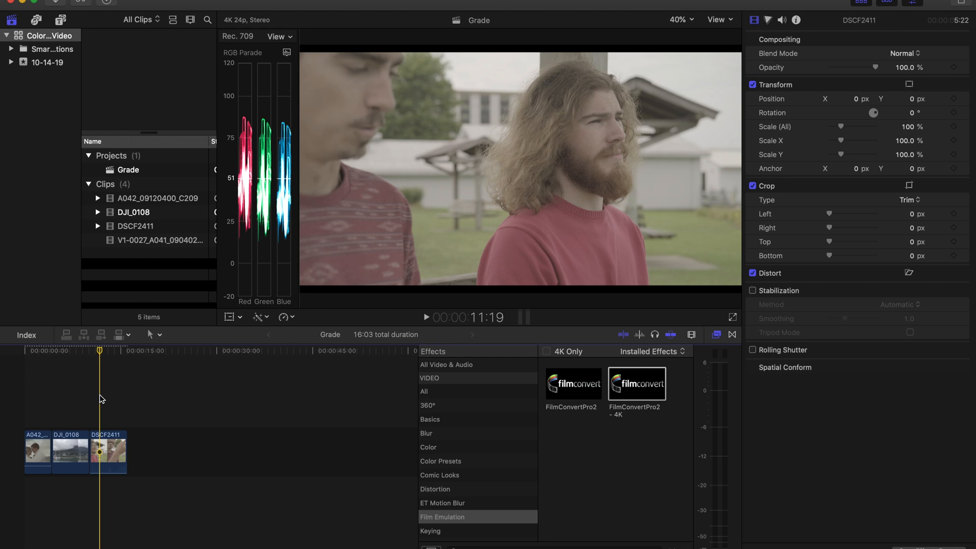
pyautogui.moveTo(637, 383); pyautogui.dragTo(113, 445)
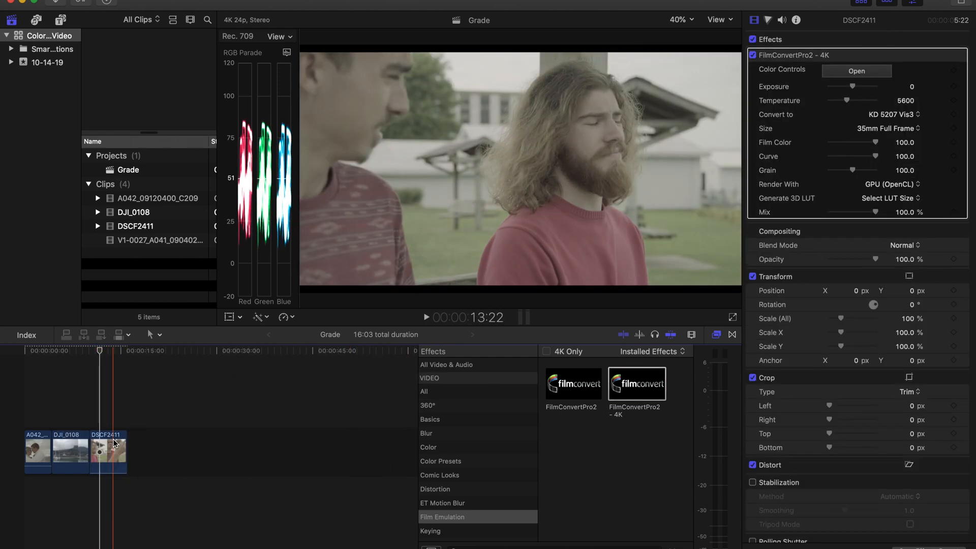
pyautogui.click(858, 72)
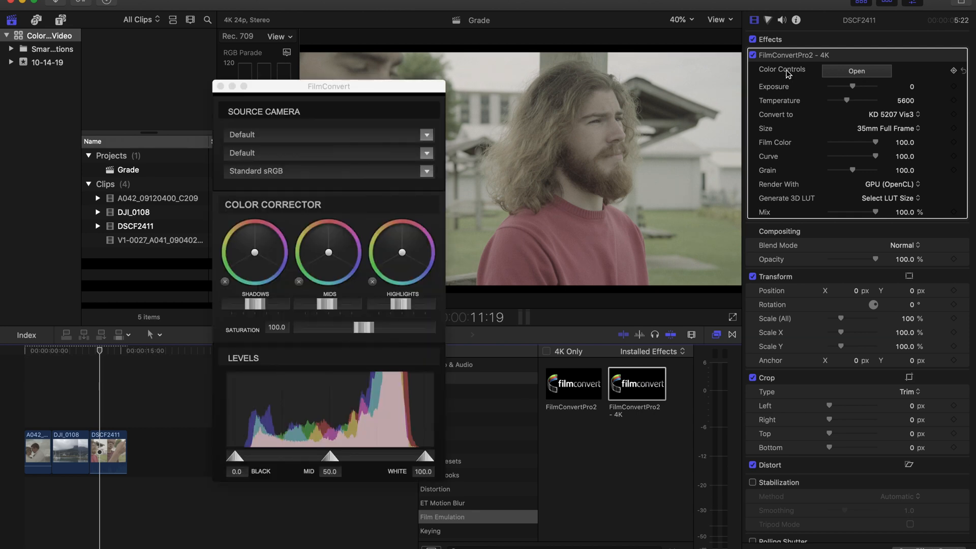
pyautogui.click(319, 135)
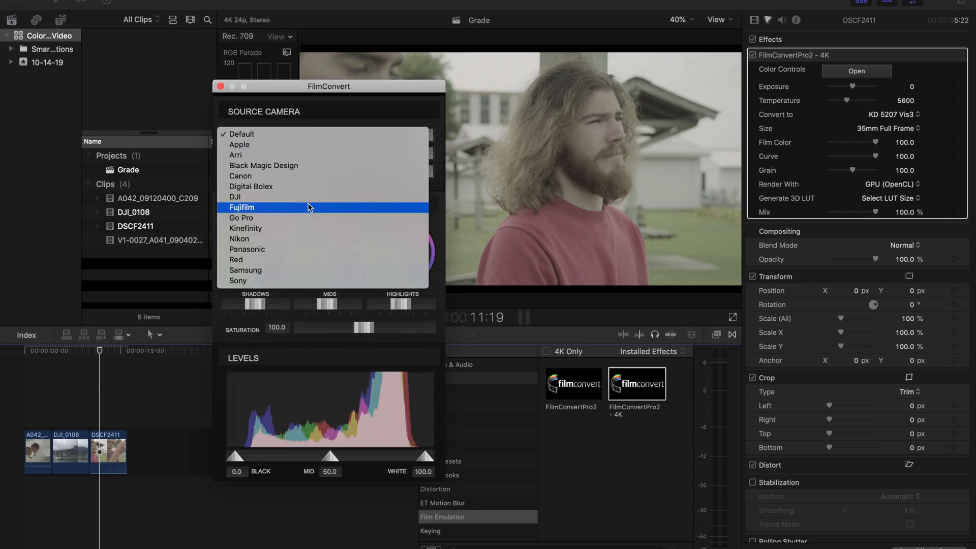
pyautogui.click(309, 207)
pyautogui.click(318, 155)
pyautogui.click(316, 165)
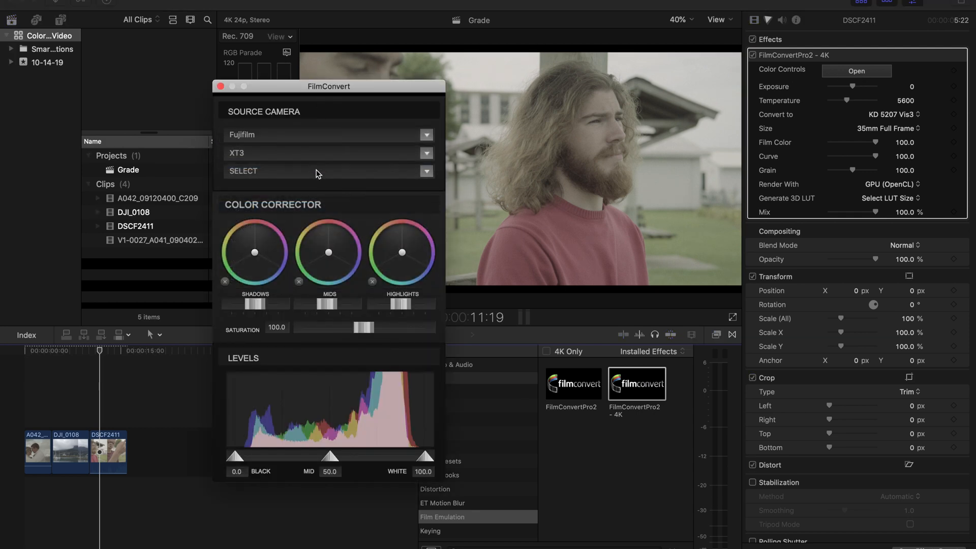
pyautogui.click(316, 172)
pyautogui.click(312, 183)
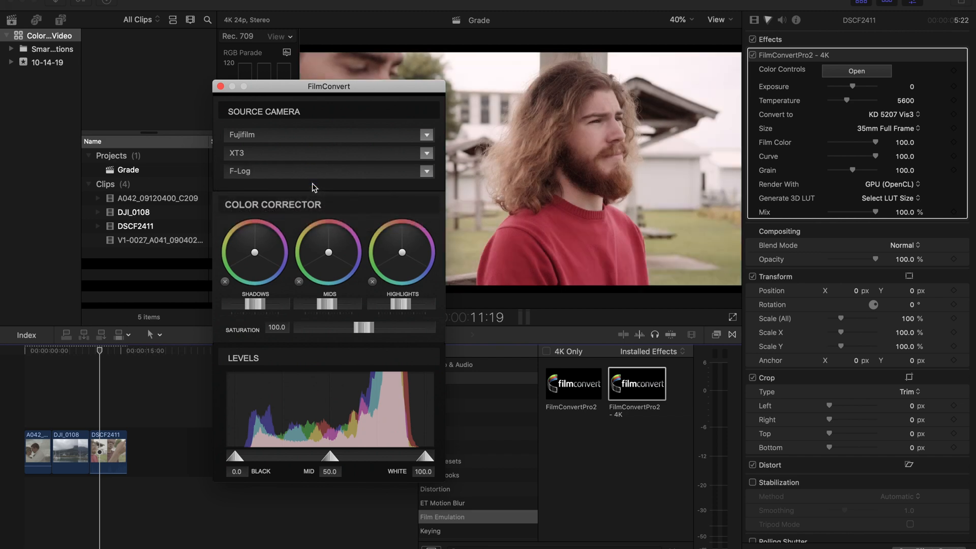
pyautogui.click(221, 87)
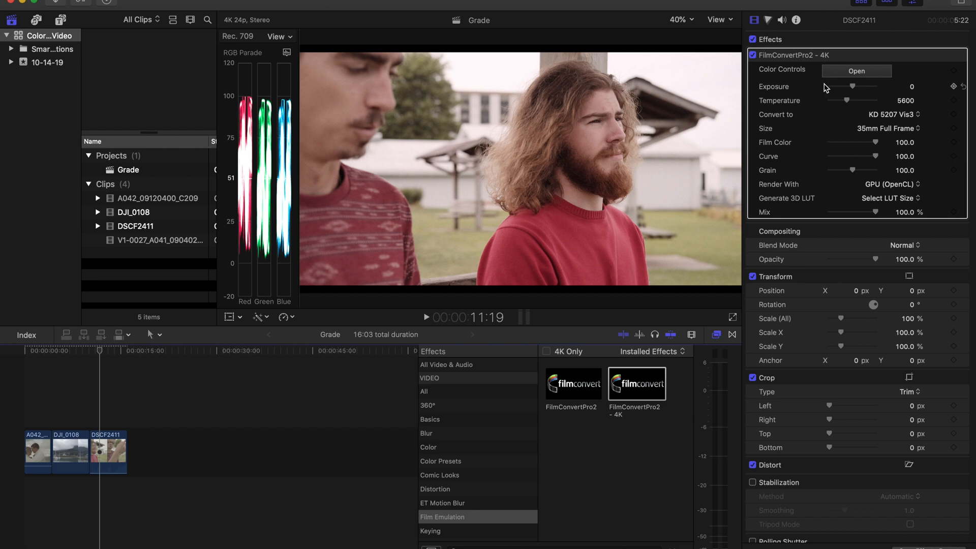
# - Add color wheels to DSCF2411, raising saturation in shadows, highlights and midtones, darkening shadows and highlights slightly, and brightening midtones slightly
pyautogui.click(769, 19)
pyautogui.click(758, 191)
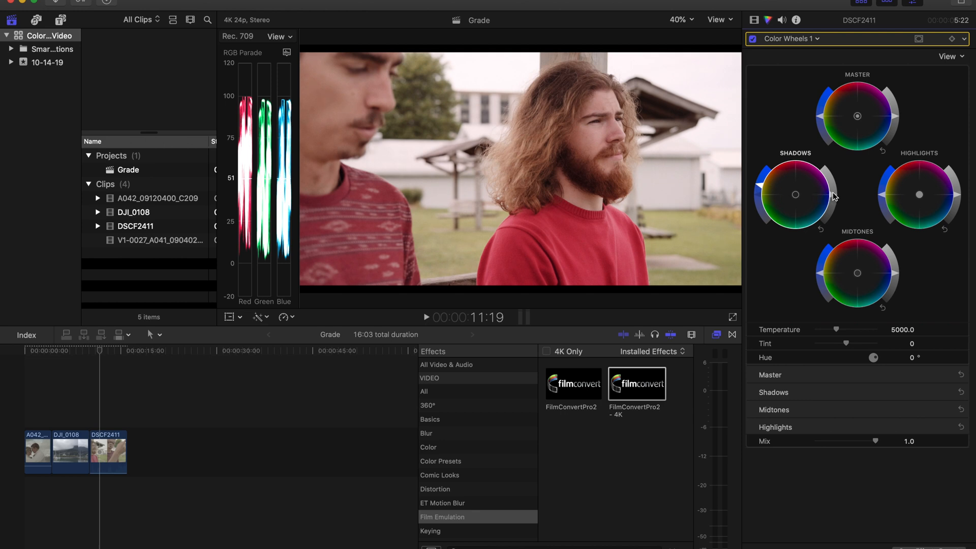
pyautogui.moveTo(834, 197); pyautogui.dragTo(832, 204)
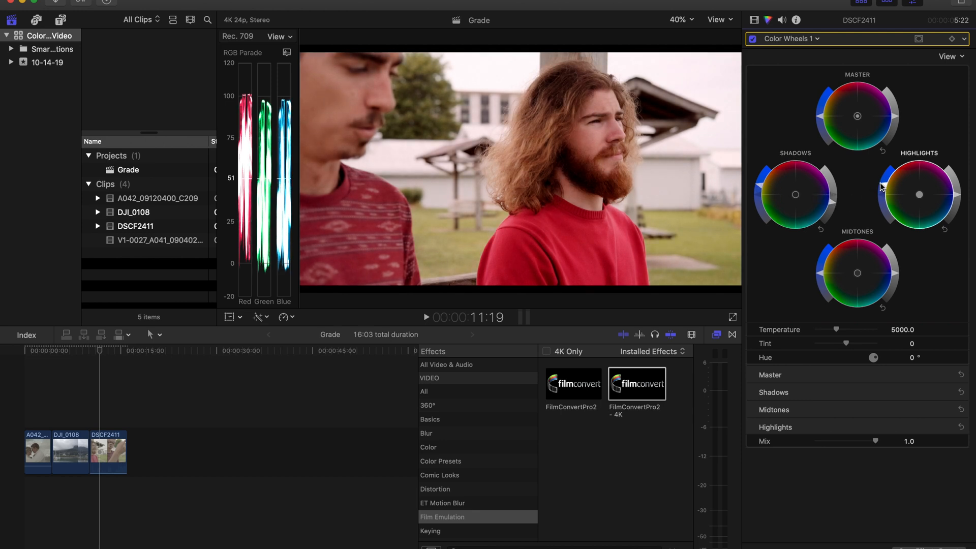
pyautogui.moveTo(952, 199); pyautogui.dragTo(958, 196)
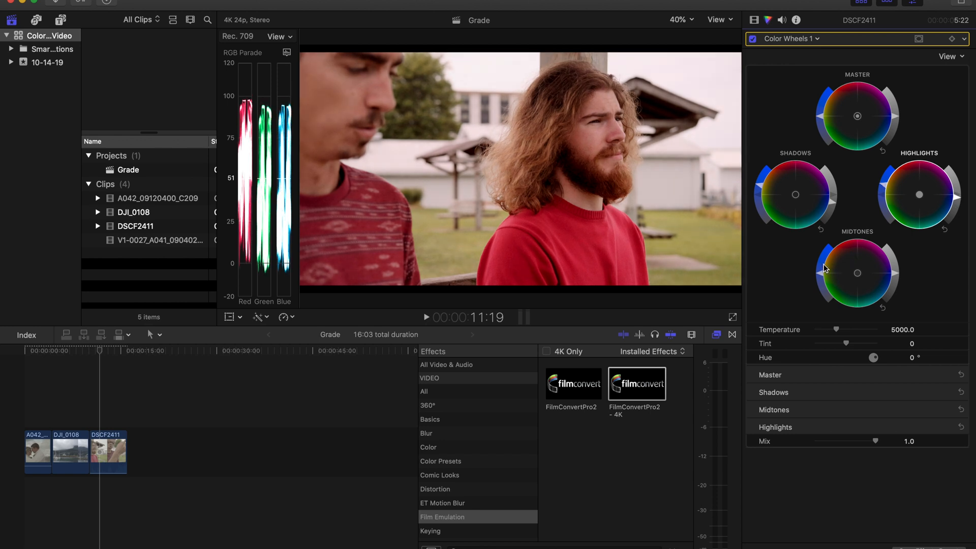
pyautogui.moveTo(823, 269); pyautogui.dragTo(821, 269)
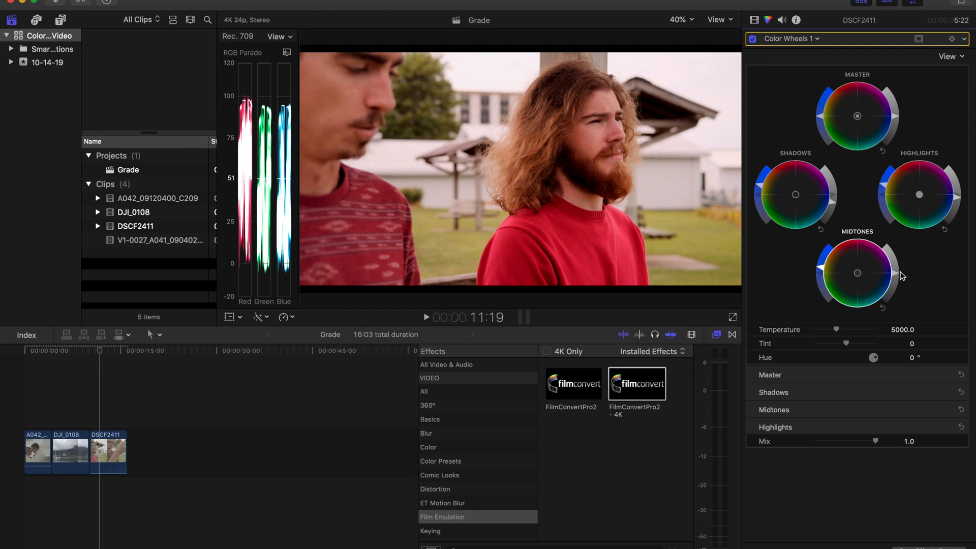
pyautogui.moveTo(897, 272); pyautogui.dragTo(898, 267)
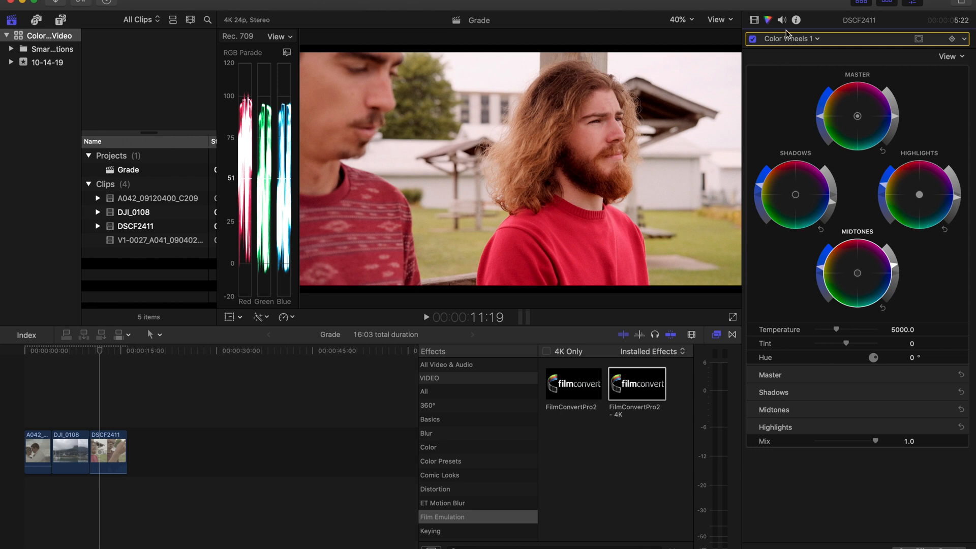
# - Move Color Wheels 1 above FilmConvertPro2 - 4K in DSCF2411's effect order
pyautogui.click(755, 20)
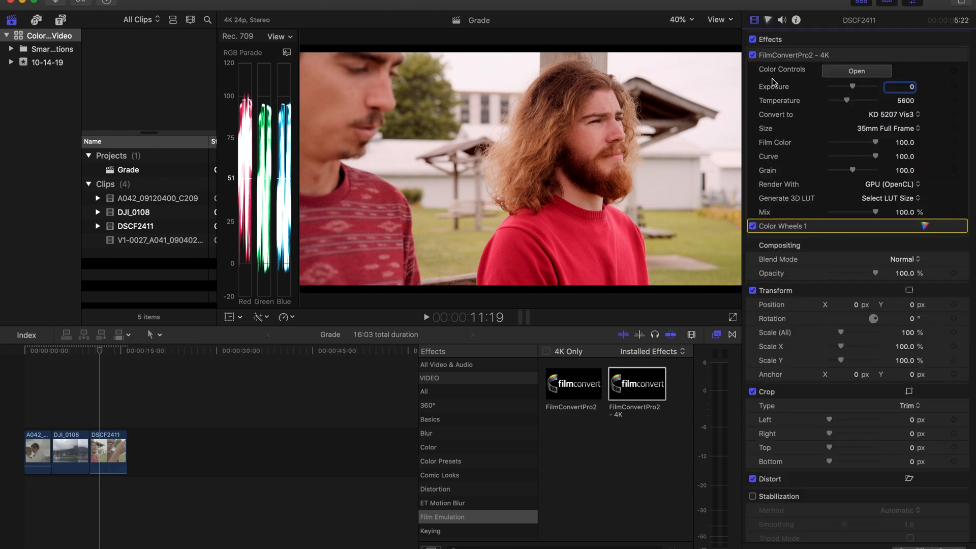
pyautogui.click(822, 224)
pyautogui.moveTo(817, 224); pyautogui.dragTo(812, 64)
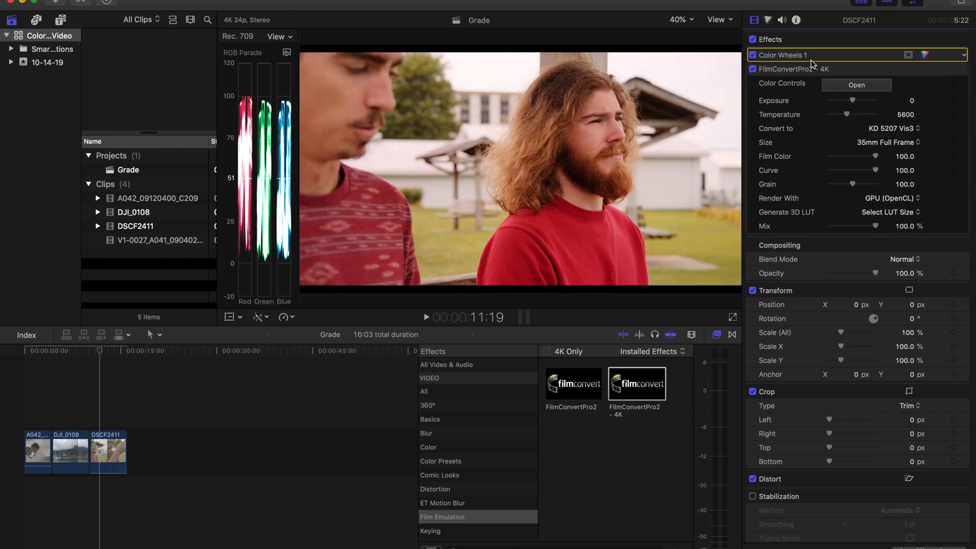
# - Try the FJ 8553 ET, FJ Velv 100, FJ Neo and FJ H400 Pro film stocks on DSCF2411
pyautogui.click(903, 128)
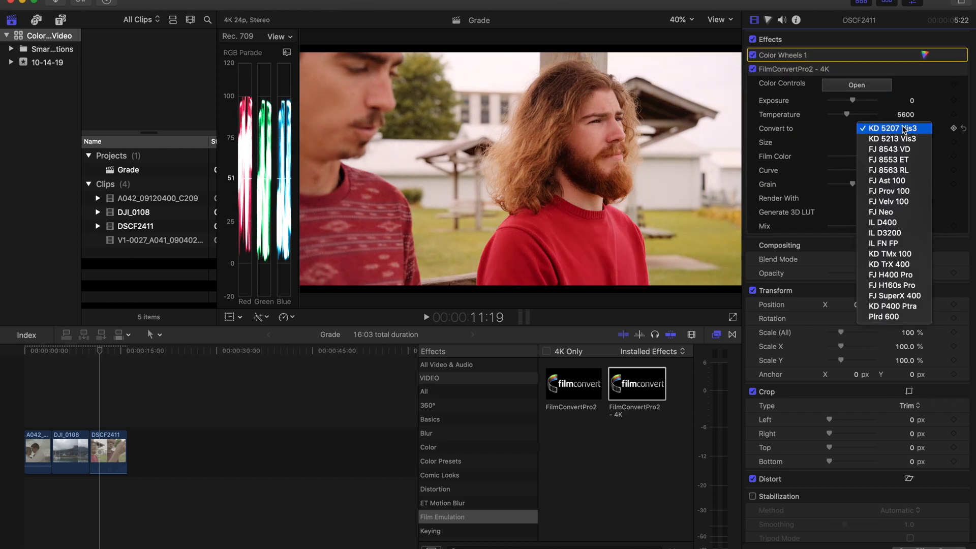
pyautogui.click(903, 159)
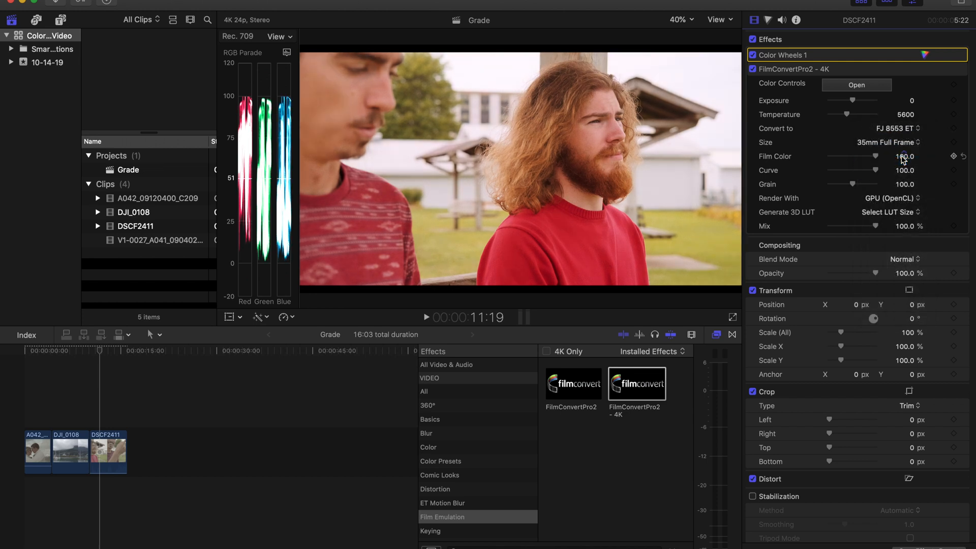
pyautogui.click(903, 128)
pyautogui.click(907, 166)
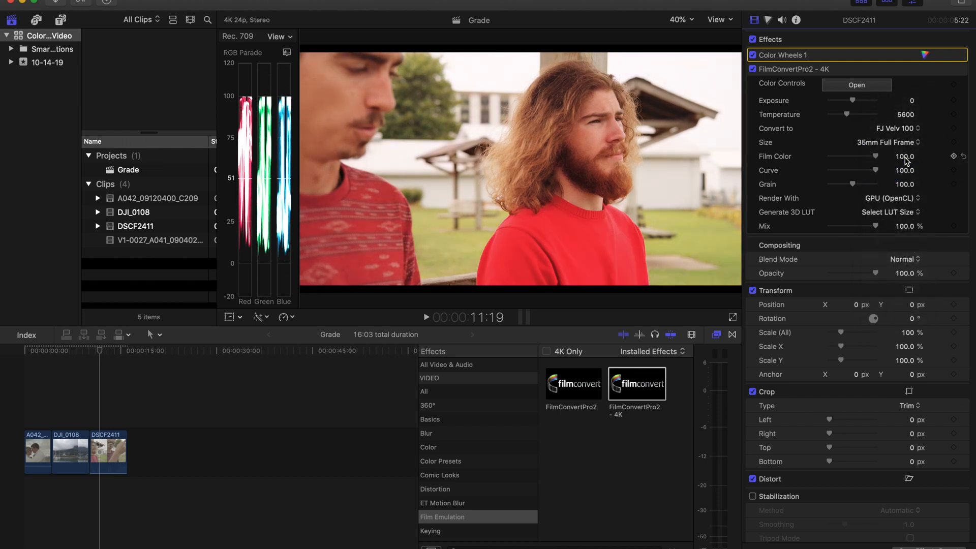
pyautogui.click(905, 130)
pyautogui.click(905, 138)
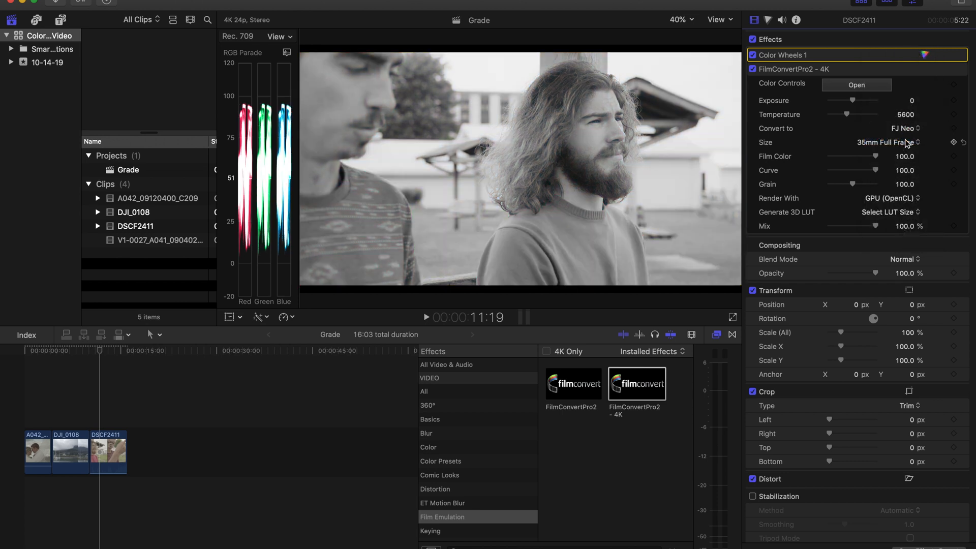
pyautogui.click(906, 130)
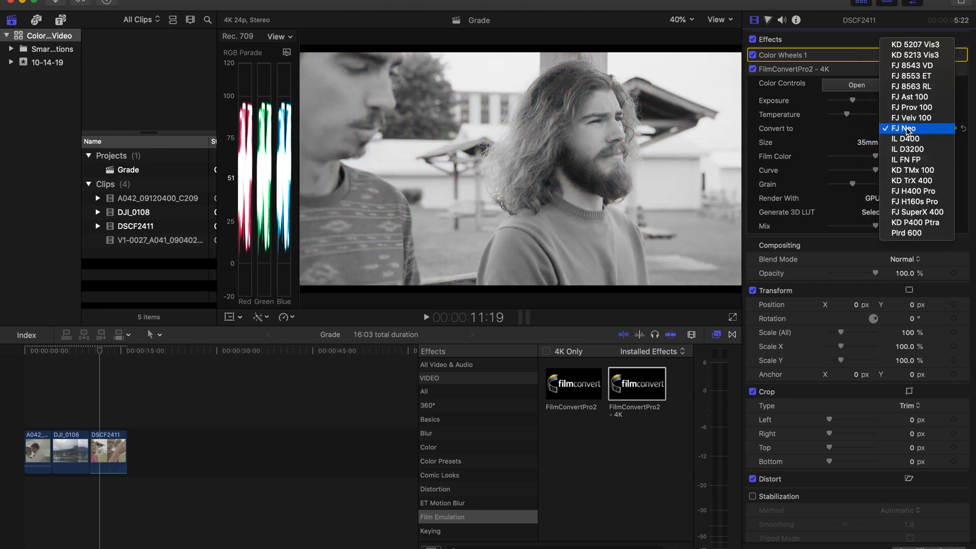
pyautogui.click(914, 191)
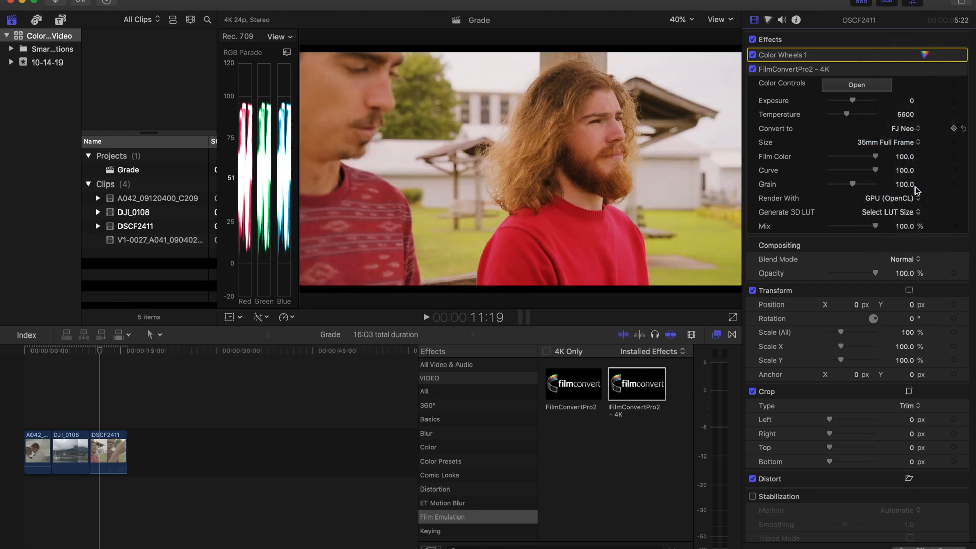
# - Convert DSCF2411 to the KD P400 Ptra film stock and set the FilmConvert grain to 0
pyautogui.click(907, 128)
pyautogui.click(899, 160)
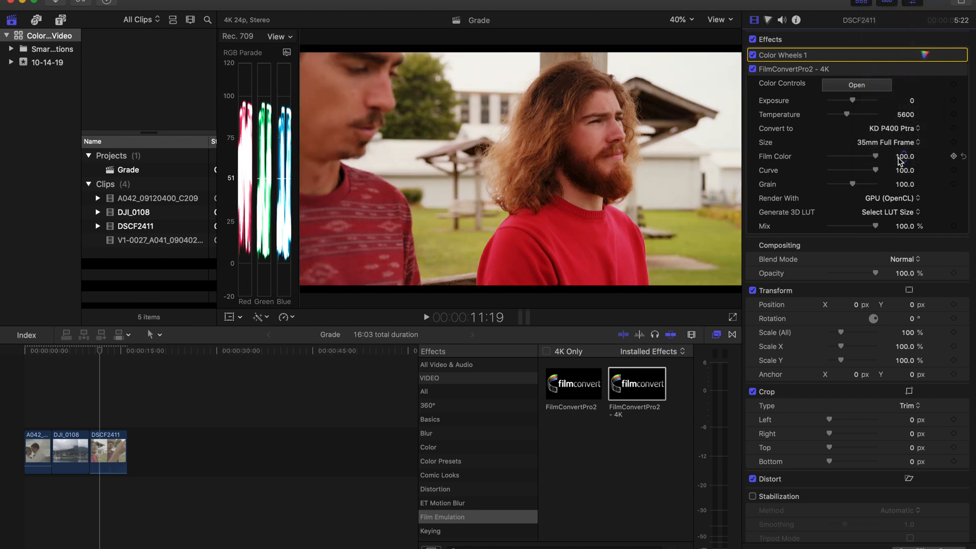
pyautogui.moveTo(852, 184); pyautogui.dragTo(747, 191)
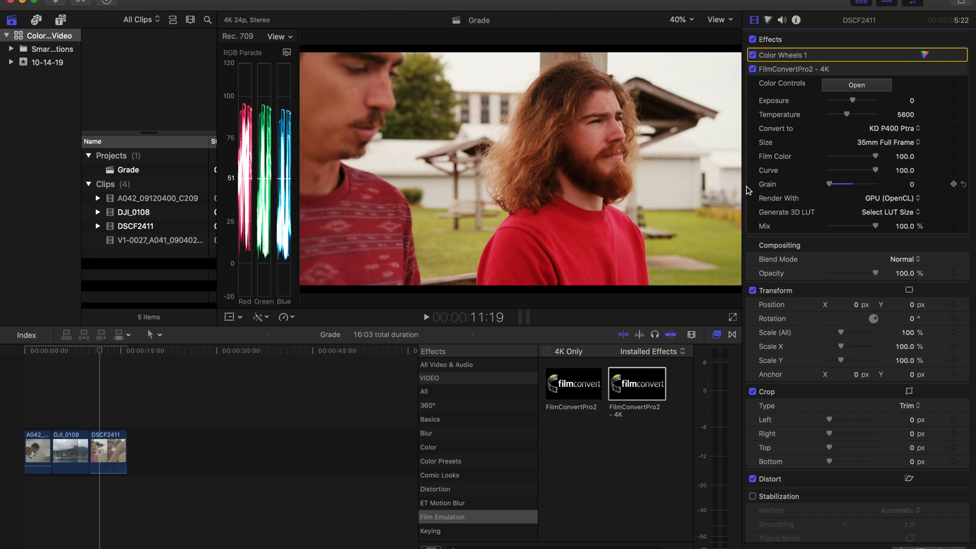